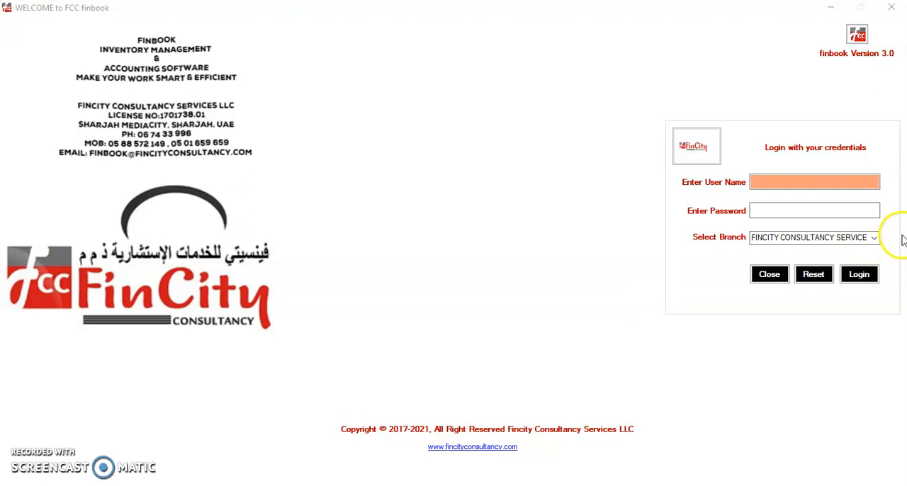
- Log in to the FINCITY CONSULTANCY SERVICE branch with the user name and account password
click(782, 184)
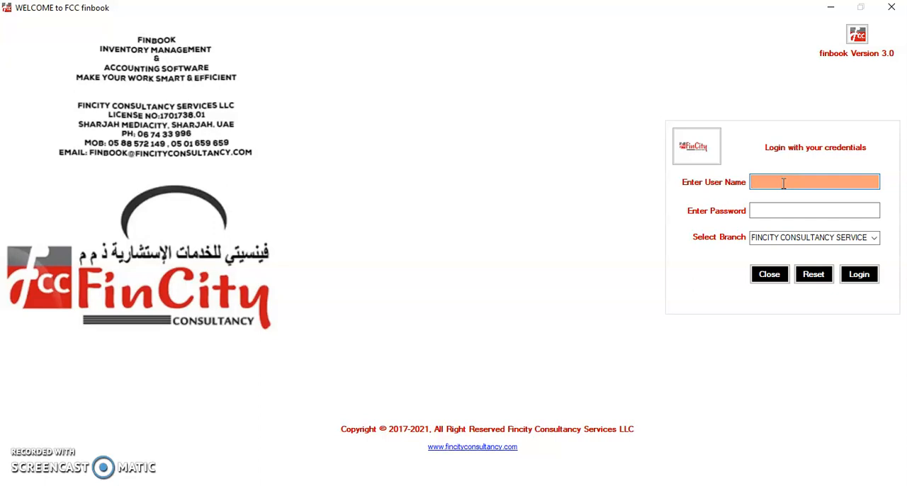
text(shinu)
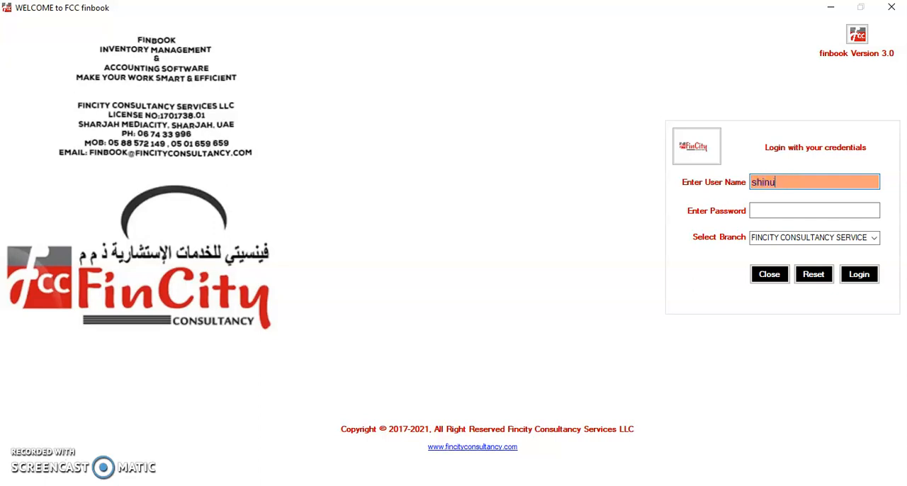
key(Tab)
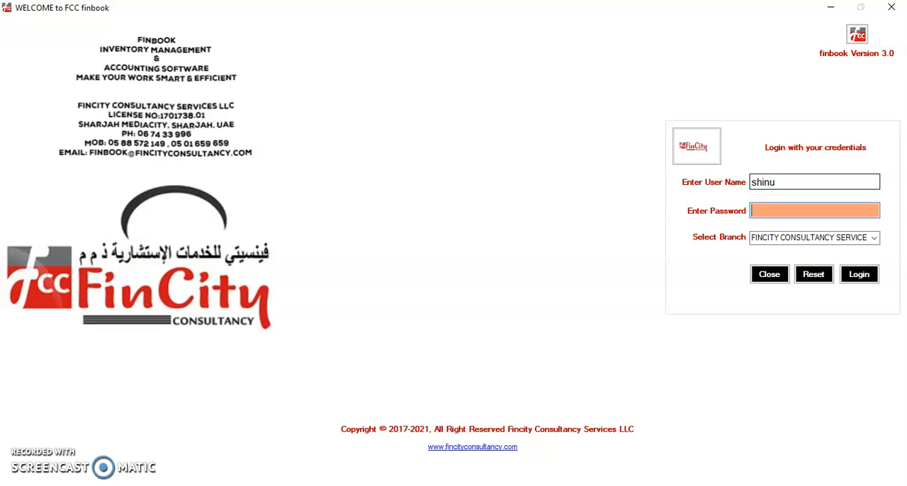
key(XF86AudioMute)
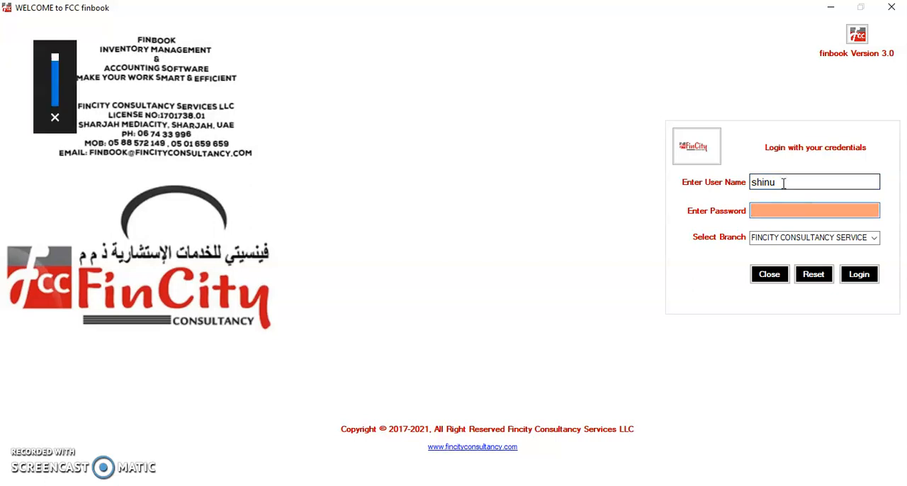
text(admin@123)
key(Tab)
key(Tab)
key(Return)
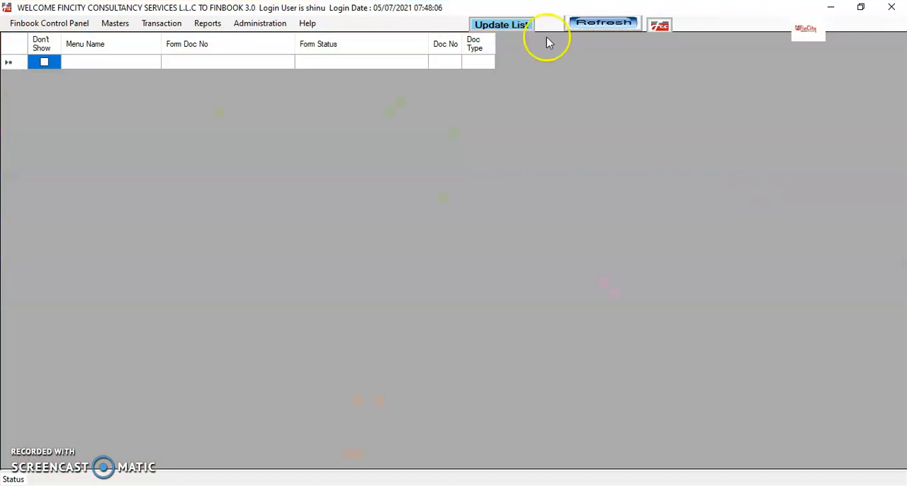
- Open the inventory Supplier master and start a new supplier record
click(117, 24)
mouse_move(151, 68)
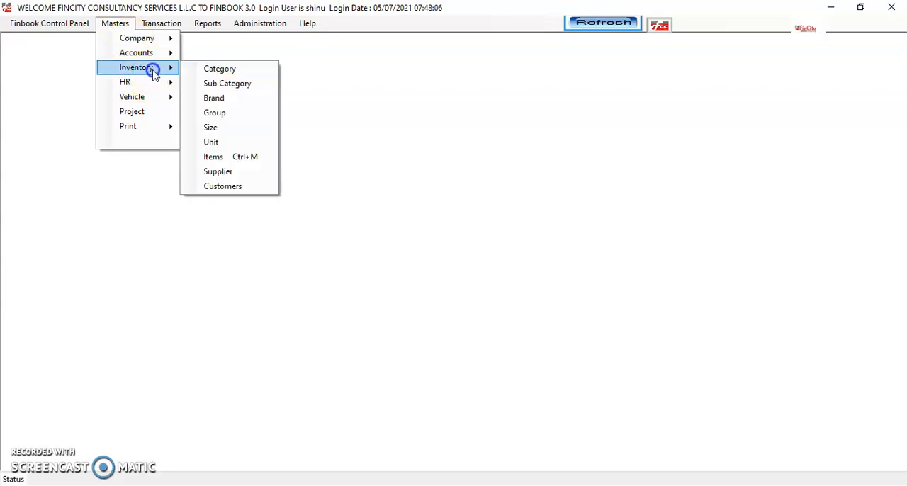
click(238, 175)
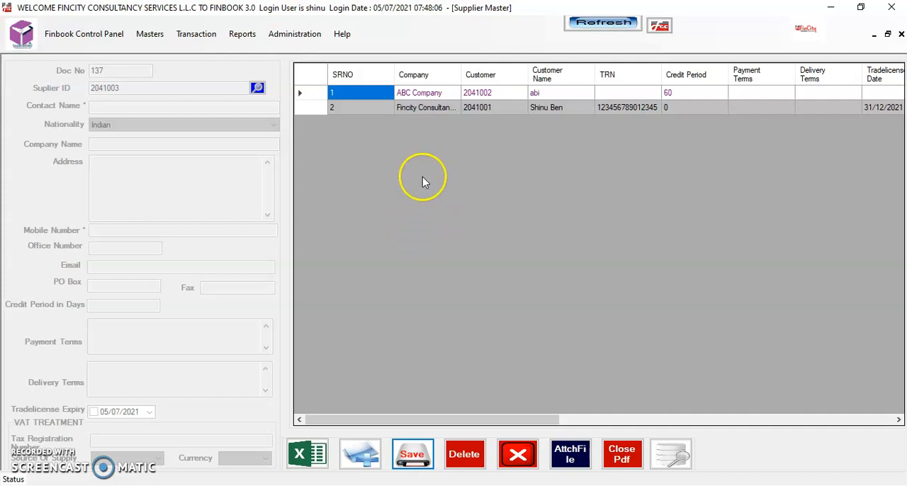
click(366, 463)
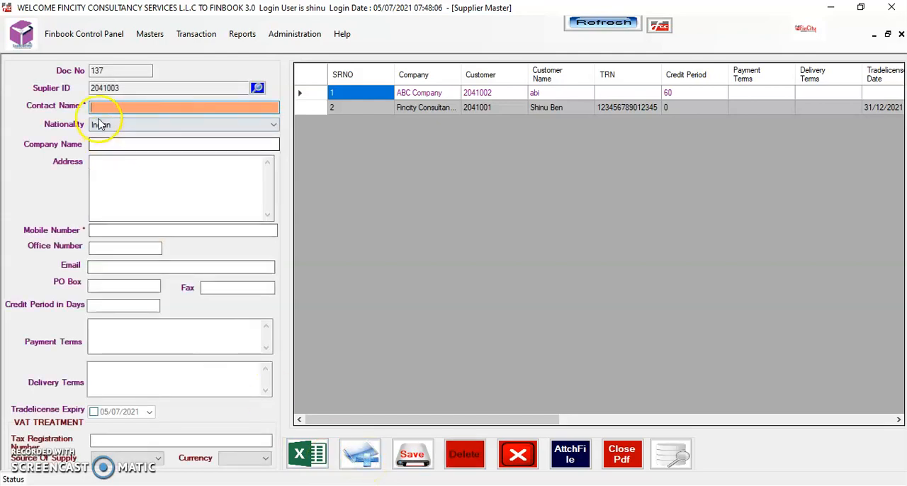
- Enter the supplier's contact name and keep Indian as the nationality
click(99, 108)
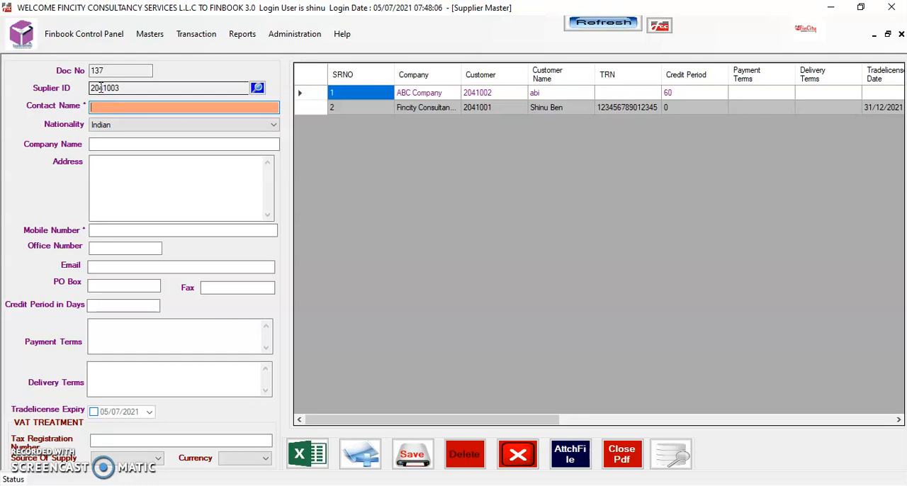
click(108, 106)
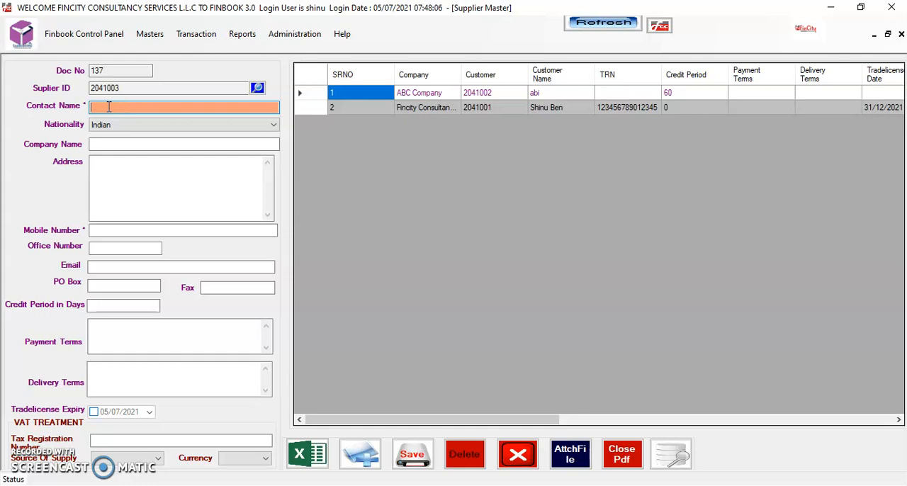
text(anbb)
key(Tab)
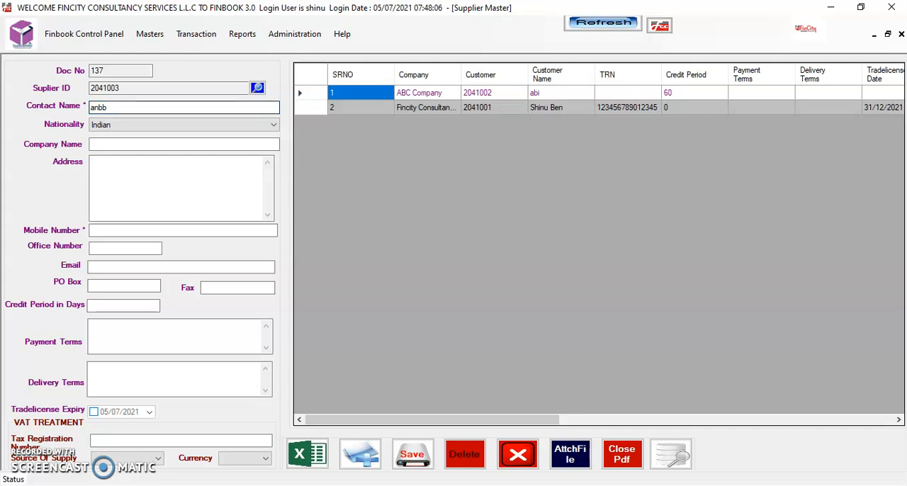
key(alt+Down)
key(Down)
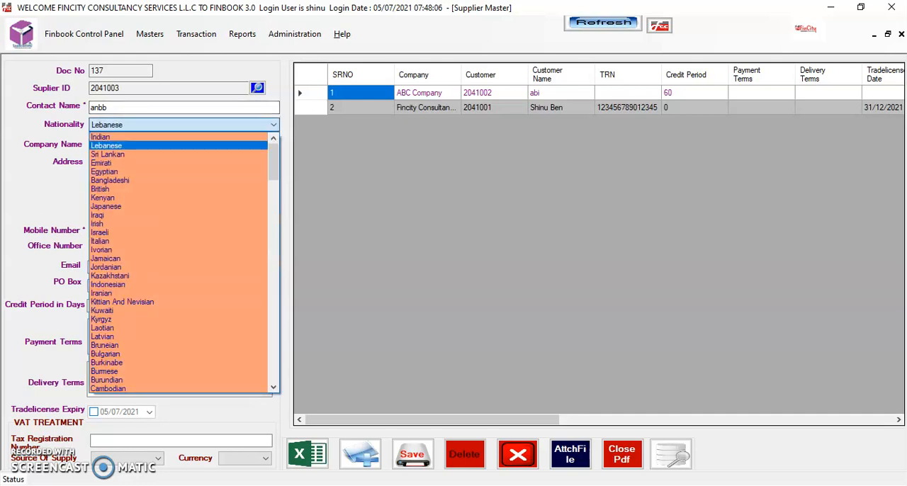
key(Up)
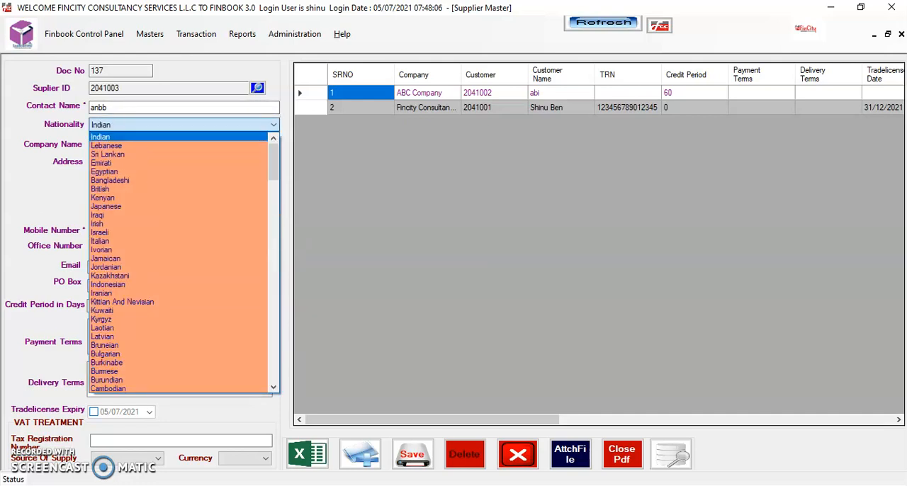
key(Tab)
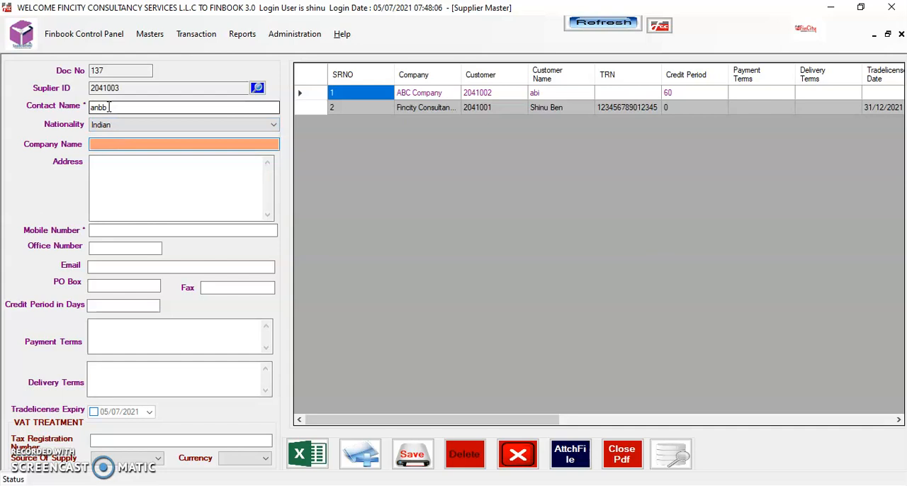
- Enter "abc ltd sharjah" as the supplier's company name
text(abc ltd sharjah)
key(Tab)
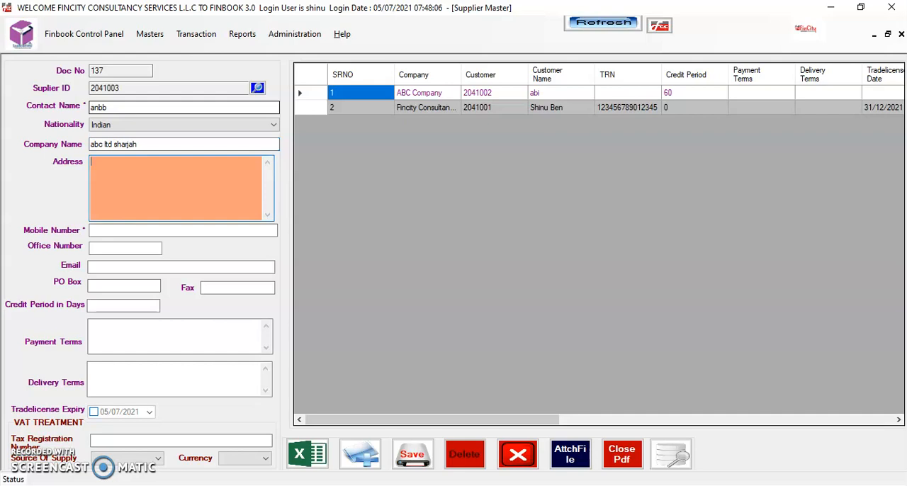
- Fill in the supplier's address on three lines
text(sharjah m)
key(BackSpace)
text(, UAE)
text(sdsdsd)
key(Return)
text(dsdsdsd)
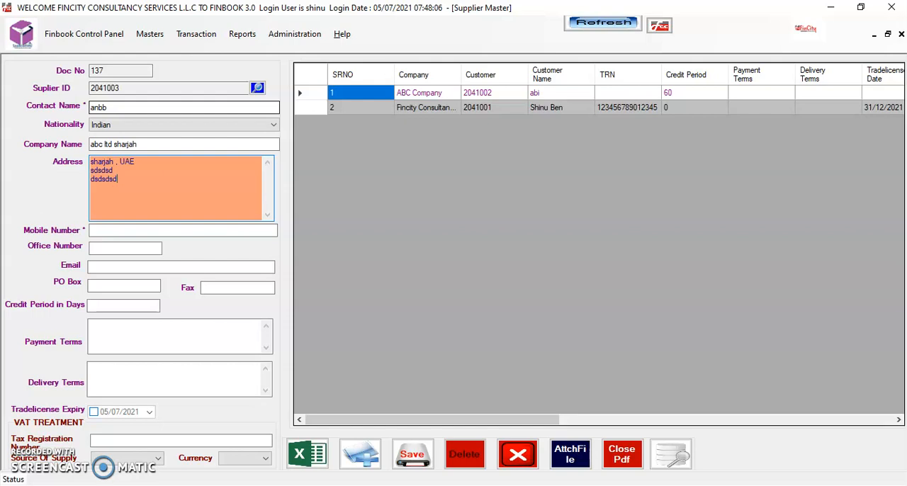
key(Tab)
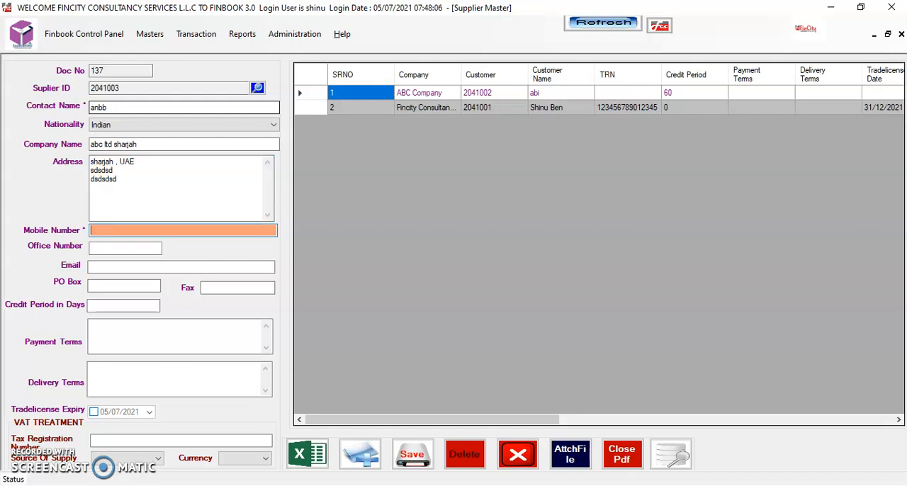
- Enter the supplier's mobile number and office number
key(Tab)
key(Tab)
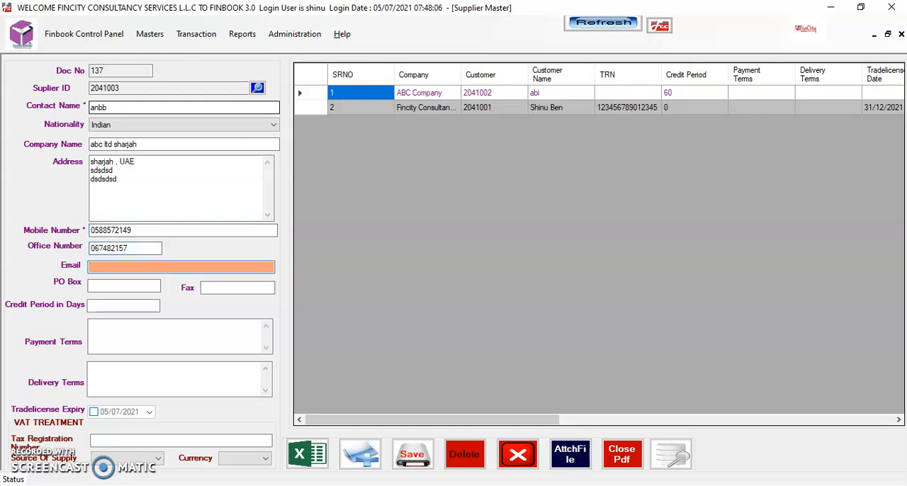
- Fill in the supplier's e-mail address and PO box number
key(Tab)
text(941)
key(Tab)
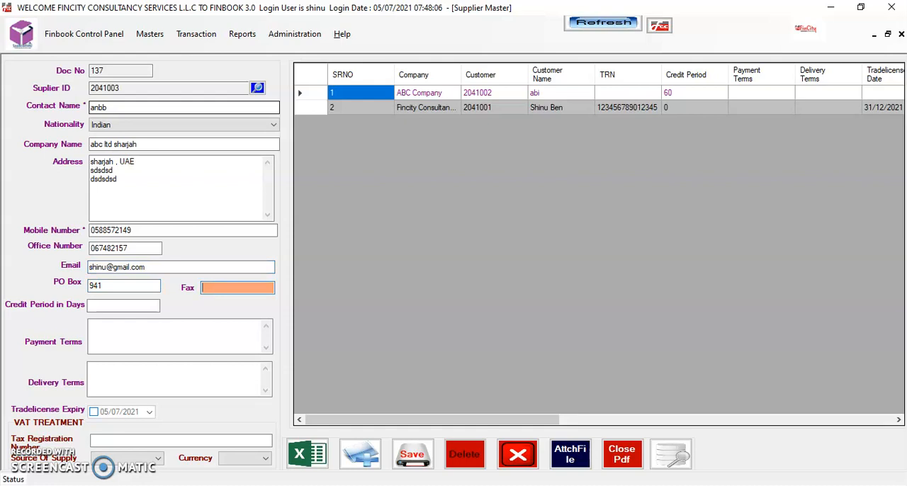
- Leave fax, credit period, payment terms and delivery terms blank, and enable the trade licence expiry with the date 31/07/2021
key(Tab)
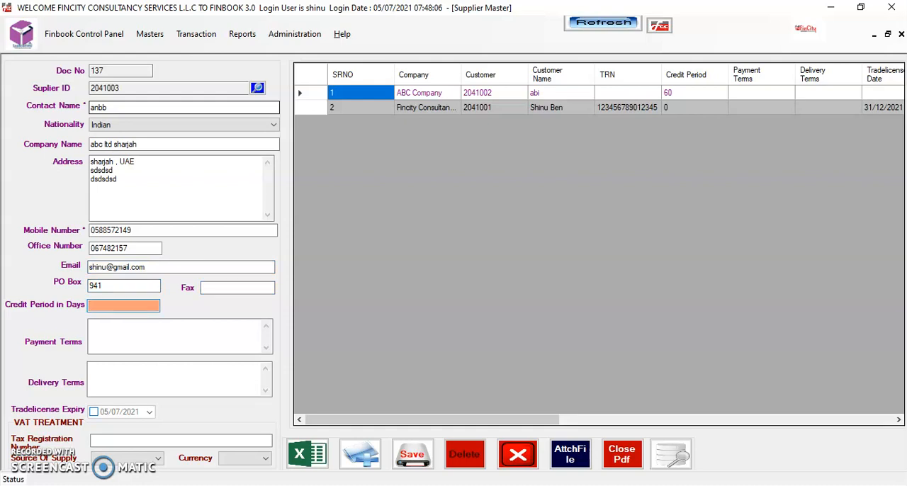
key(Tab)
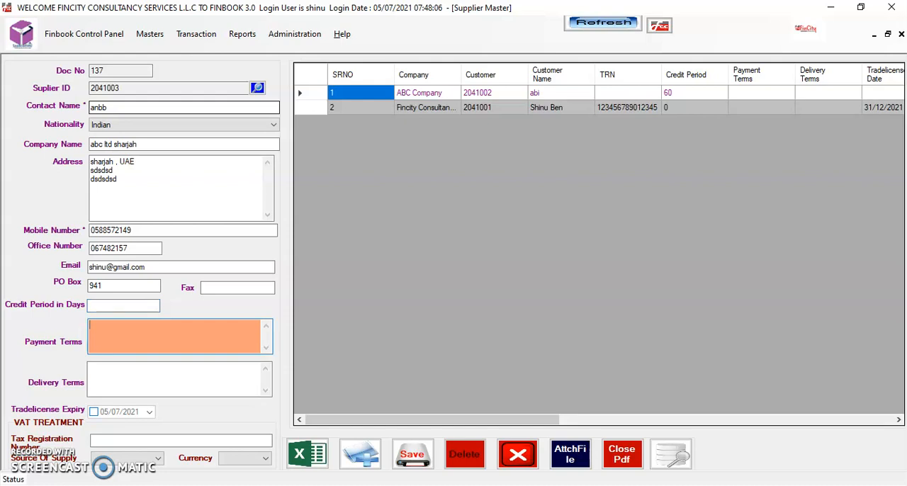
key(Tab)
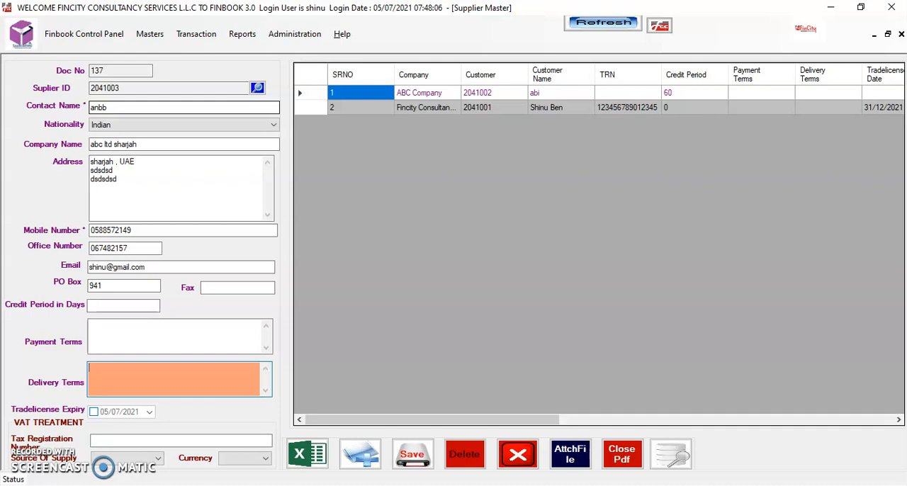
key(Tab)
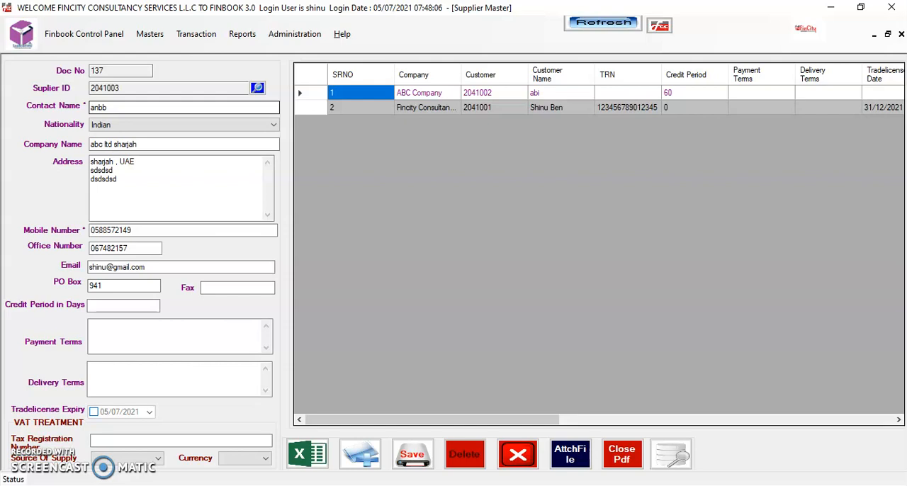
click(93, 411)
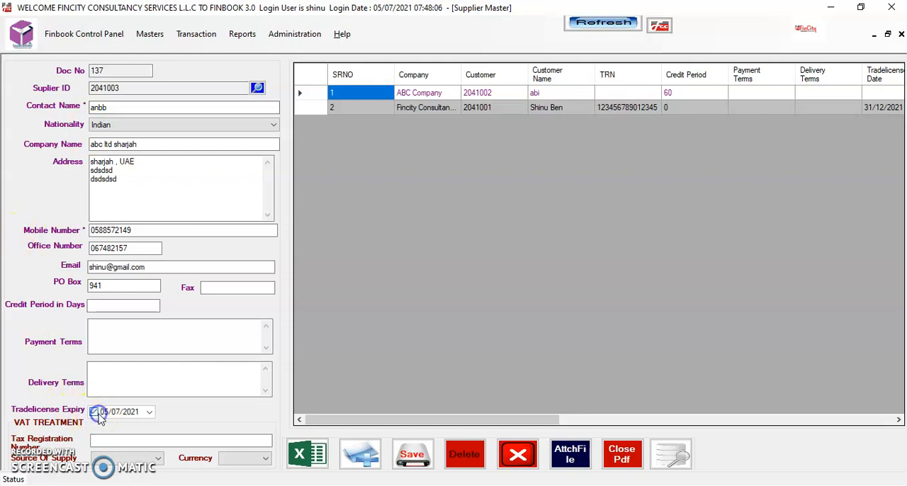
click(149, 412)
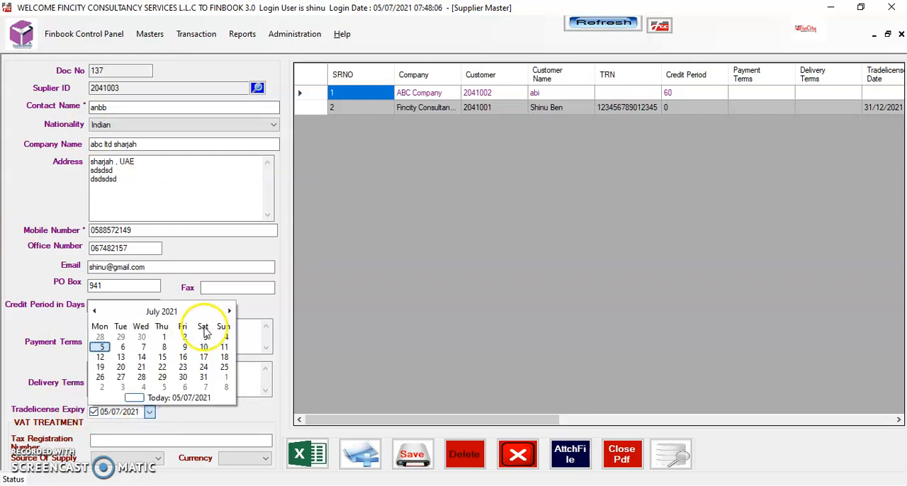
click(204, 377)
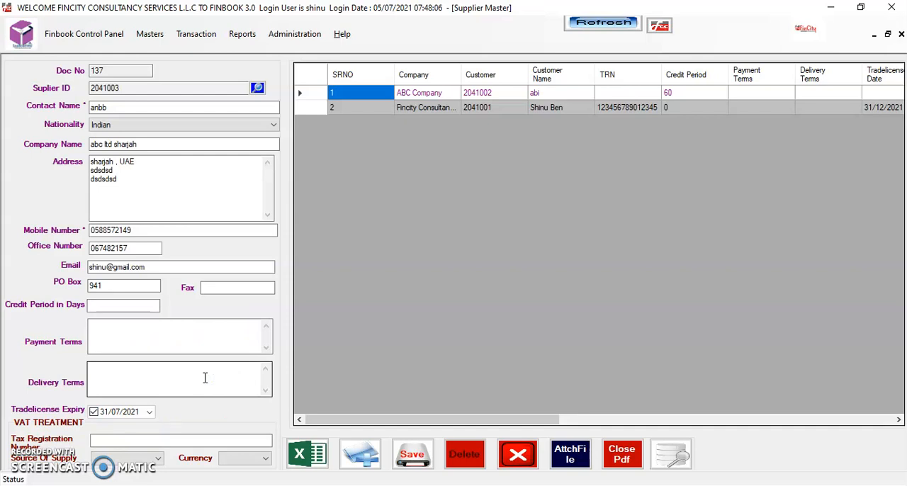
- Enter the supplier's 15-digit tax registration number for the VAT treatment
key(Tab)
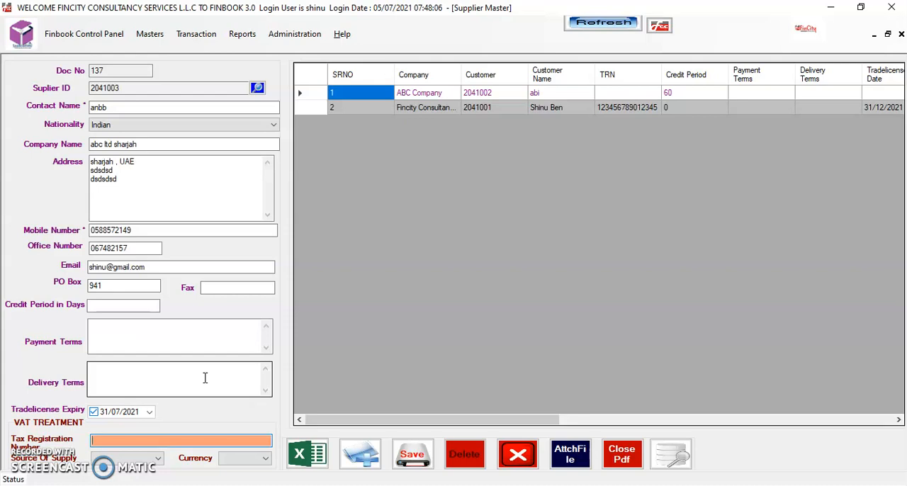
text(123456789012345)
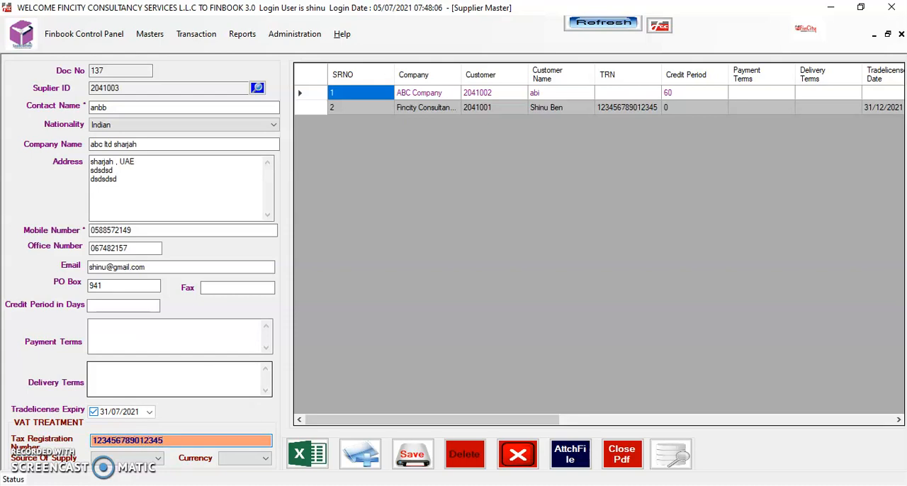
key(Tab)
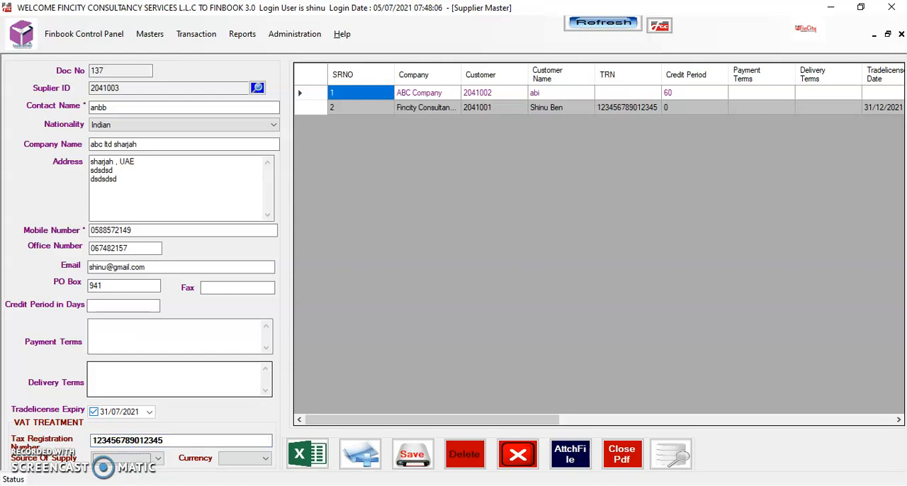
- Set the source of supply to Sharjah and the currency to AED, and save the supplier record
click(159, 459)
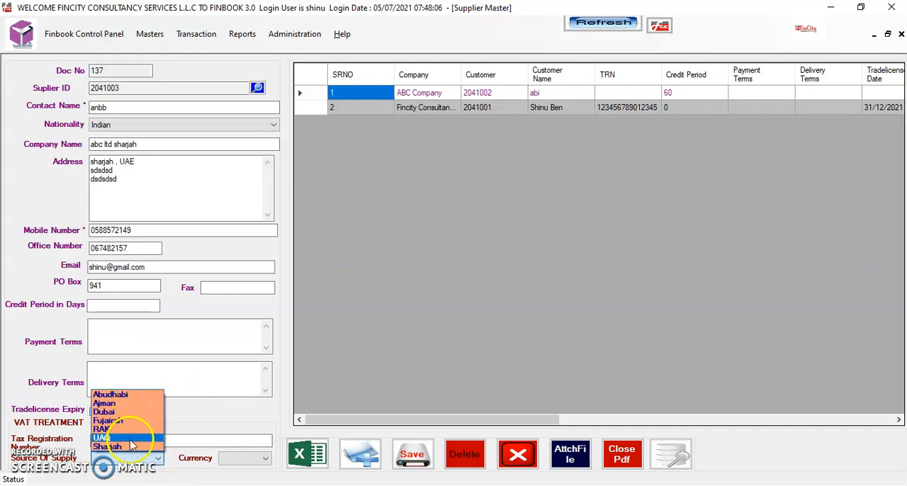
click(129, 446)
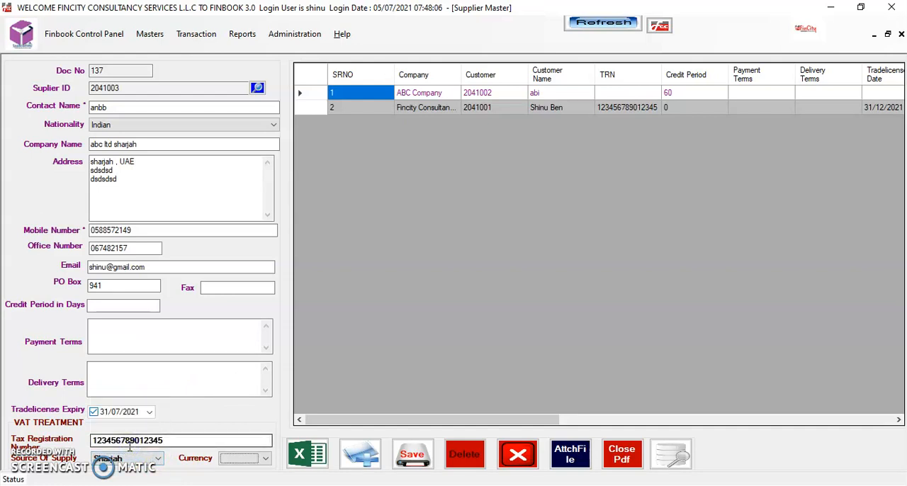
click(268, 462)
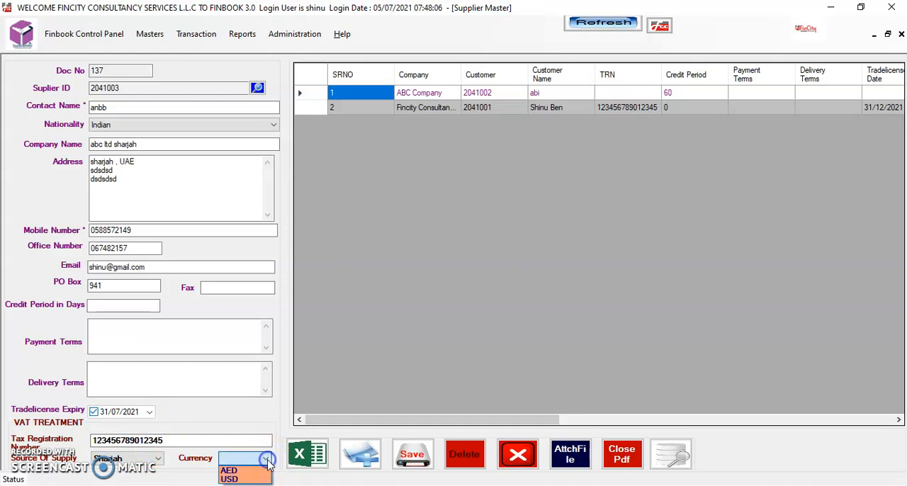
click(249, 473)
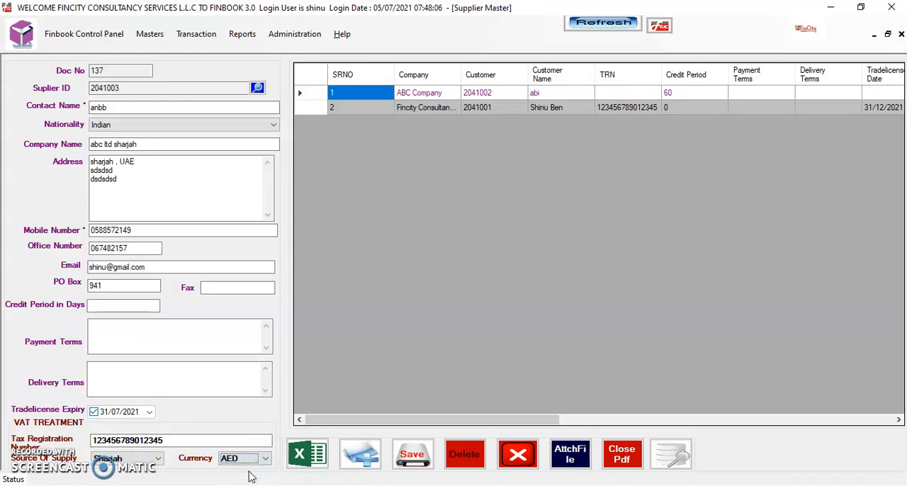
key(ctrl+s)
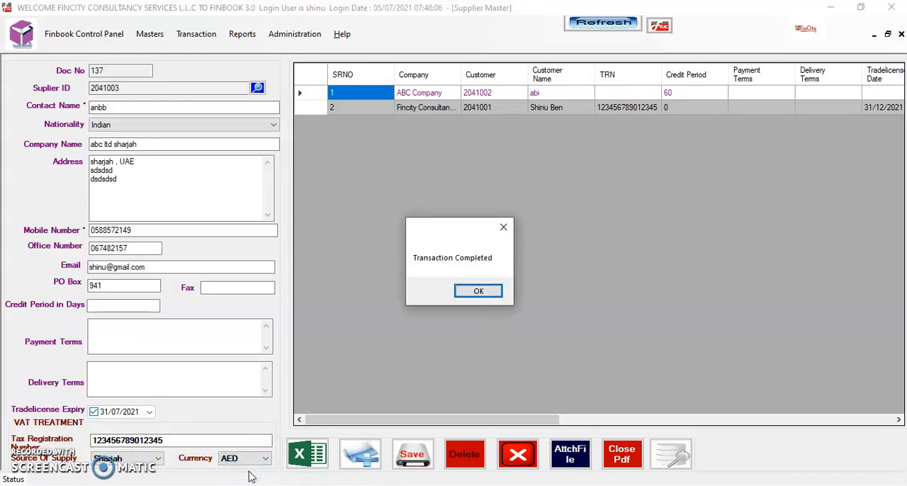
key(Return)
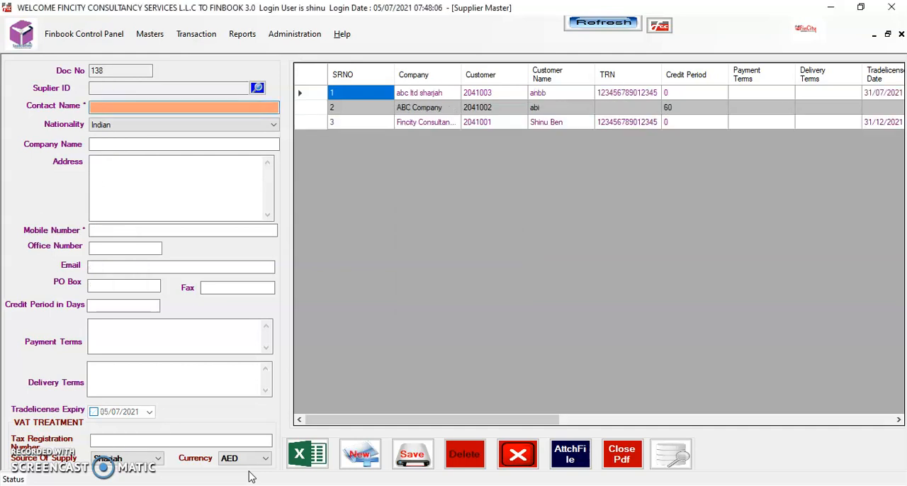
- Open the abc ltd sharjah supplier record, set its credit period to 60 days and save the change
double_click(477, 98)
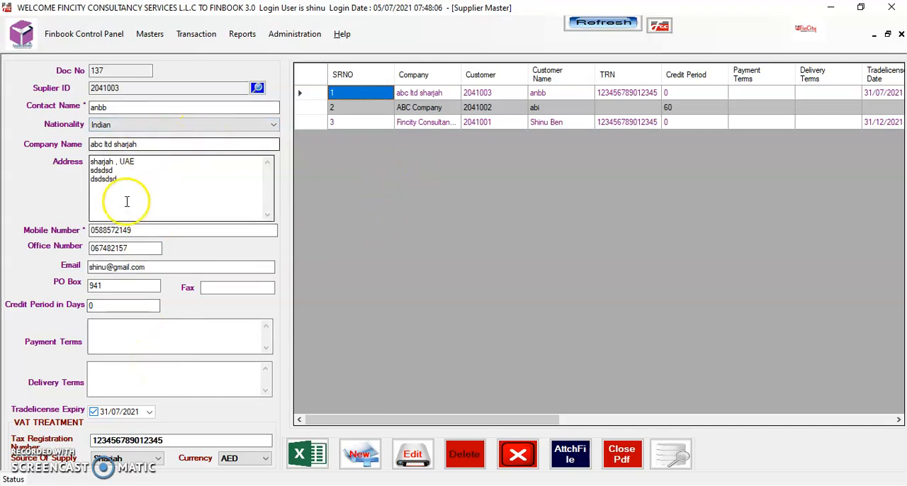
click(413, 456)
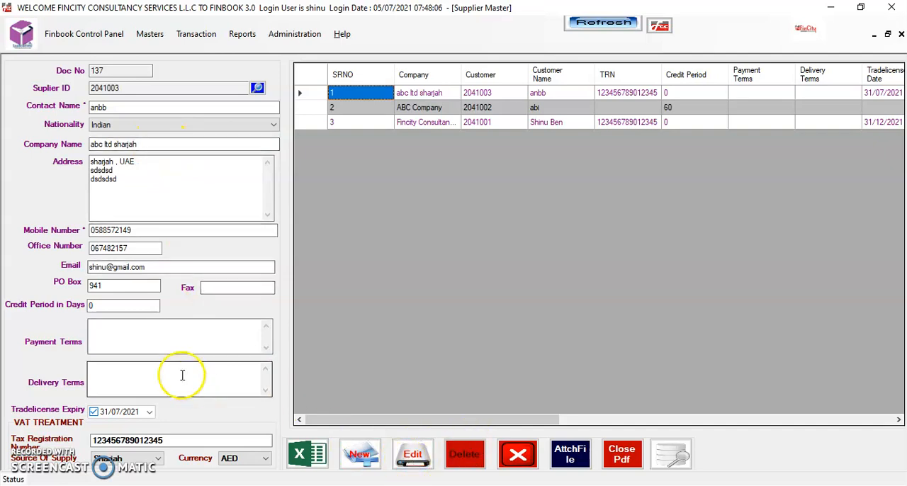
click(88, 304)
text(60)
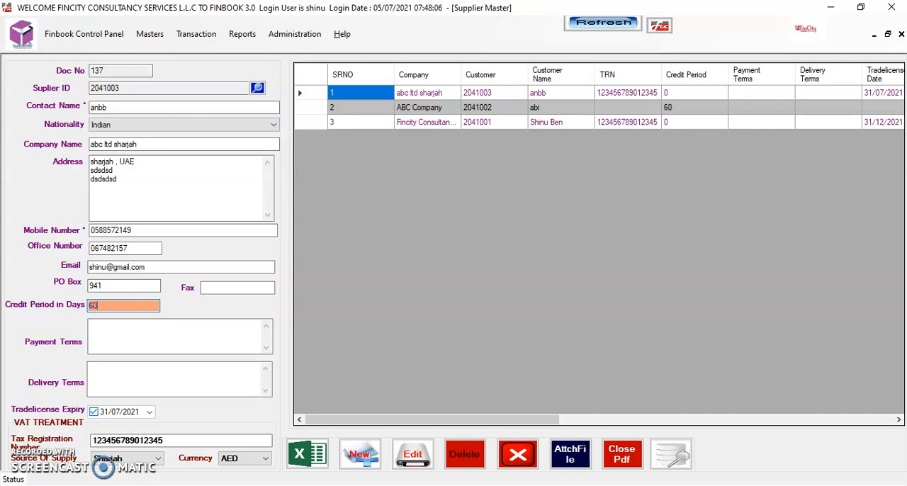
click(414, 459)
click(478, 291)
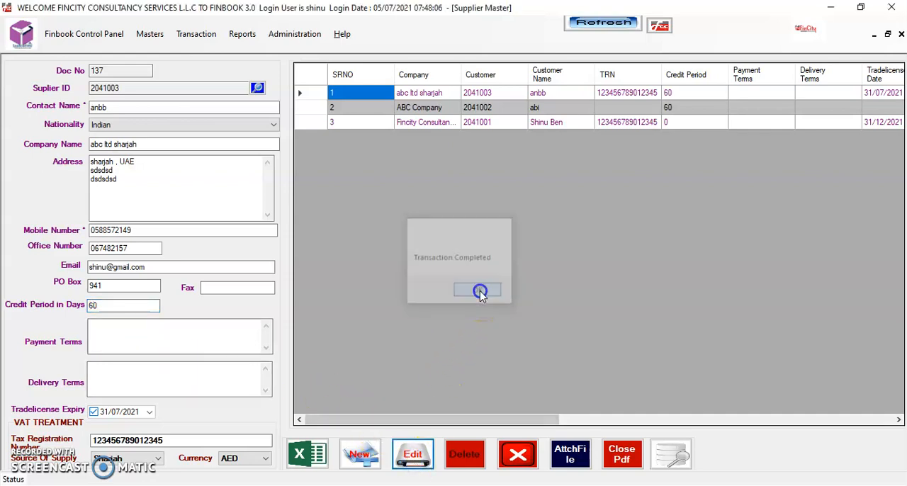
double_click(618, 93)
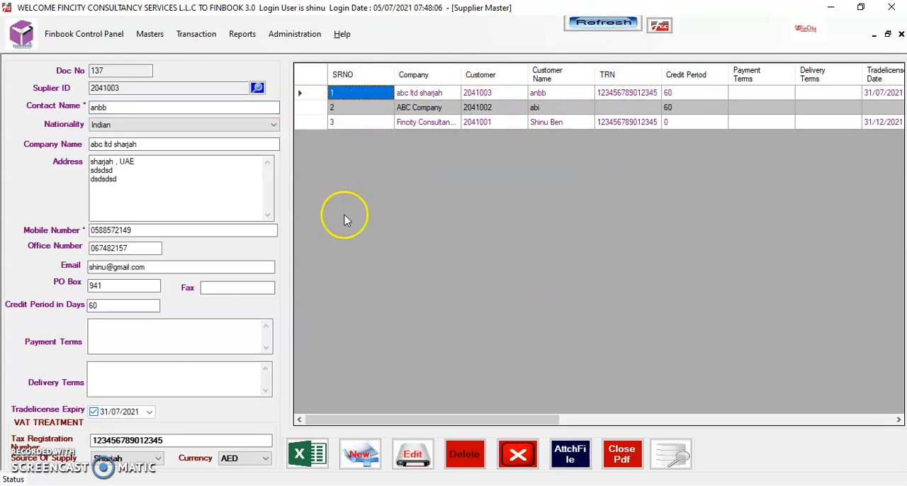
- Export the supplier list to Excel and switch to the exported Book1 workbook
click(308, 454)
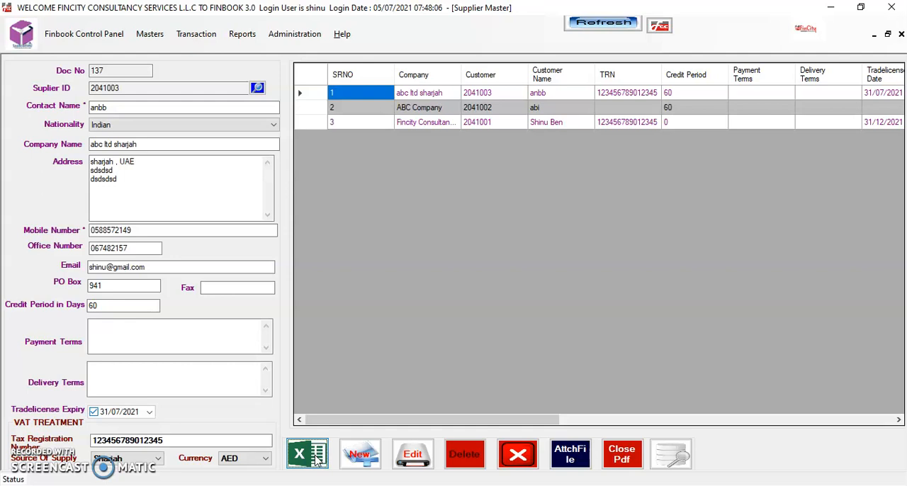
click(573, 461)
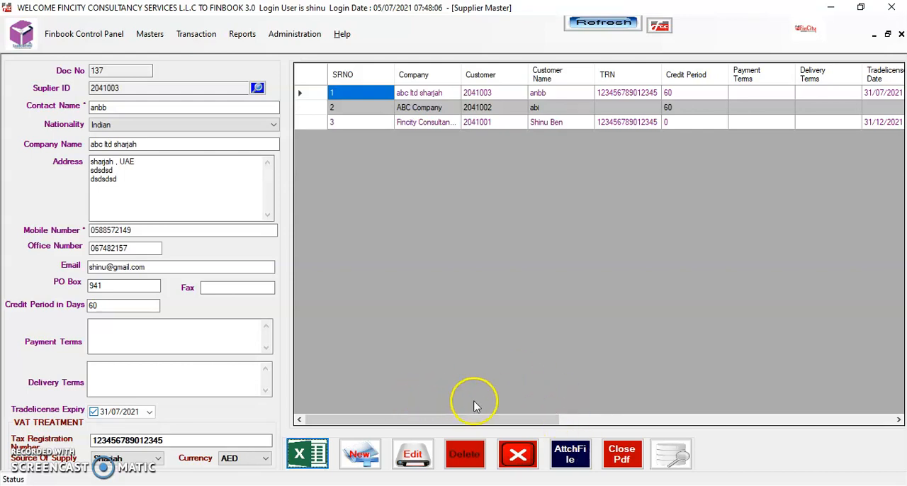
click(525, 458)
click(567, 318)
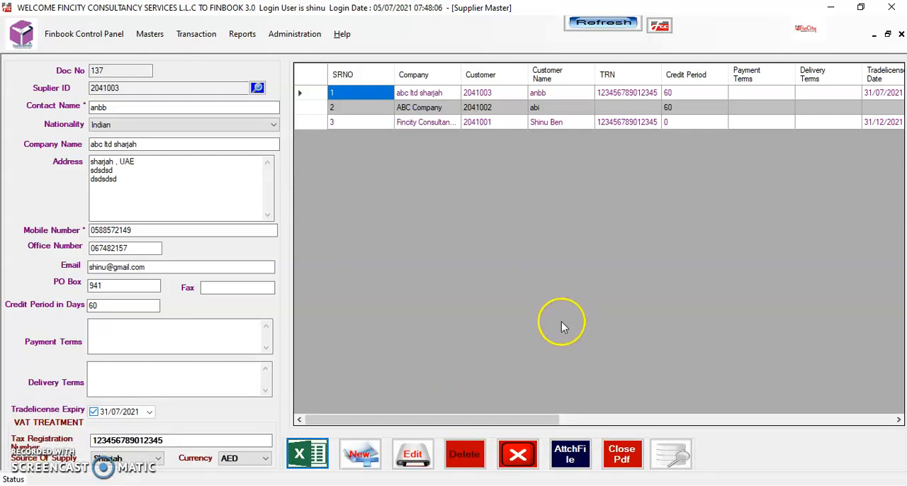
click(658, 485)
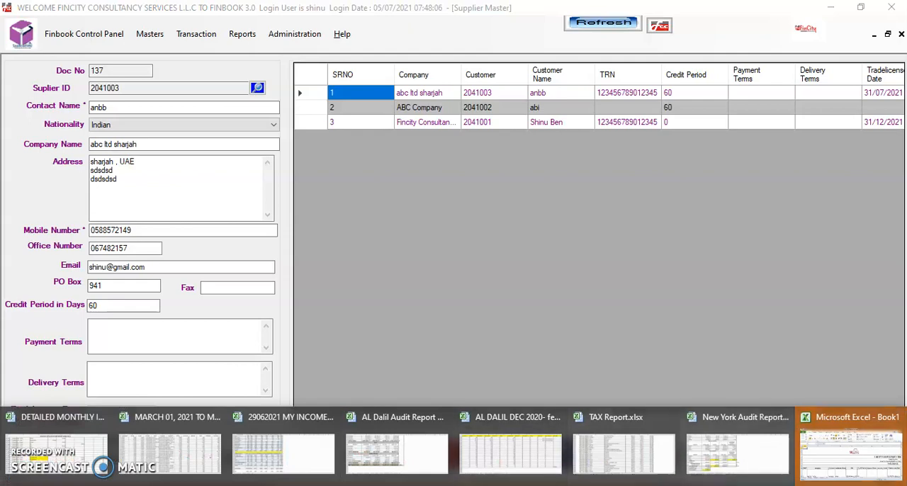
click(896, 464)
click(714, 97)
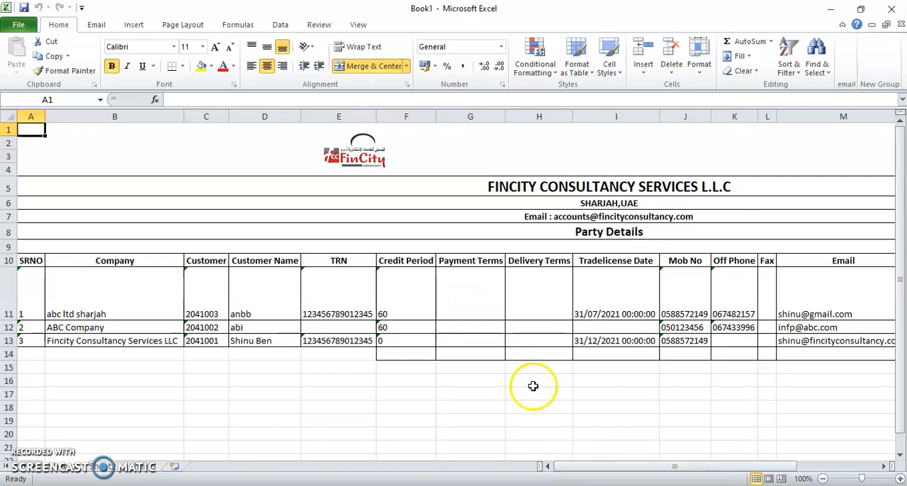
- Review the remaining columns of the exported Party Details sheet and close the workbook
drag(585, 467, 437, 467)
click(891, 9)
click(454, 265)
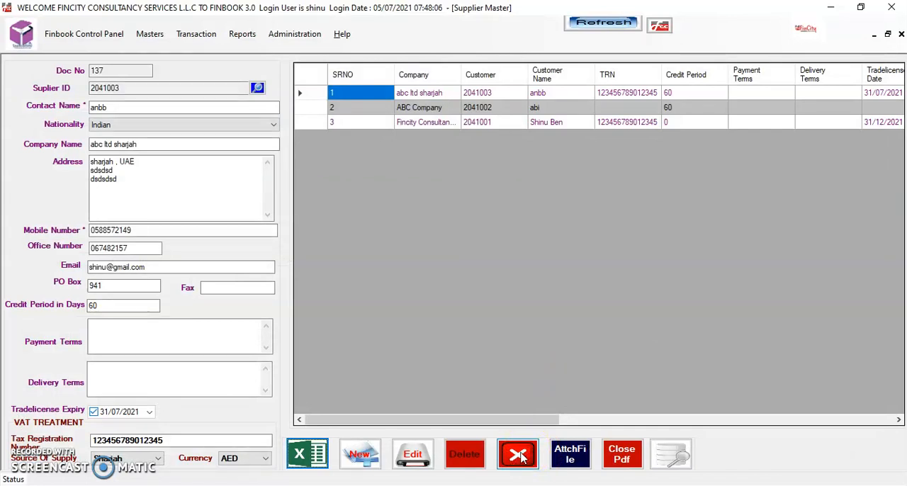
- Close the Supplier Master and open the Customer Master from the inventory masters
click(521, 458)
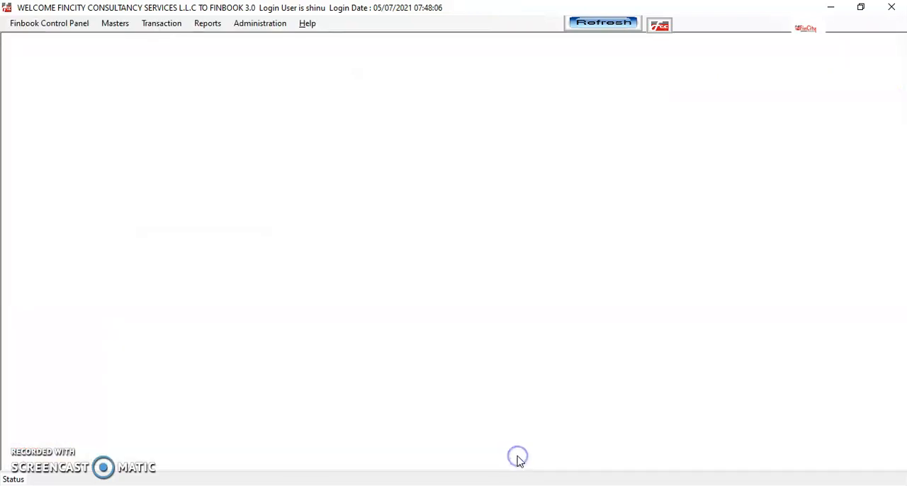
click(118, 27)
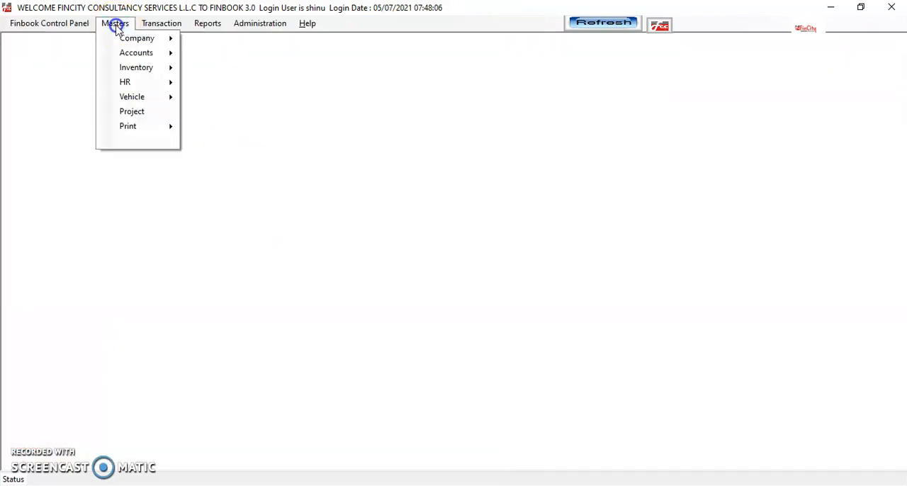
click(126, 67)
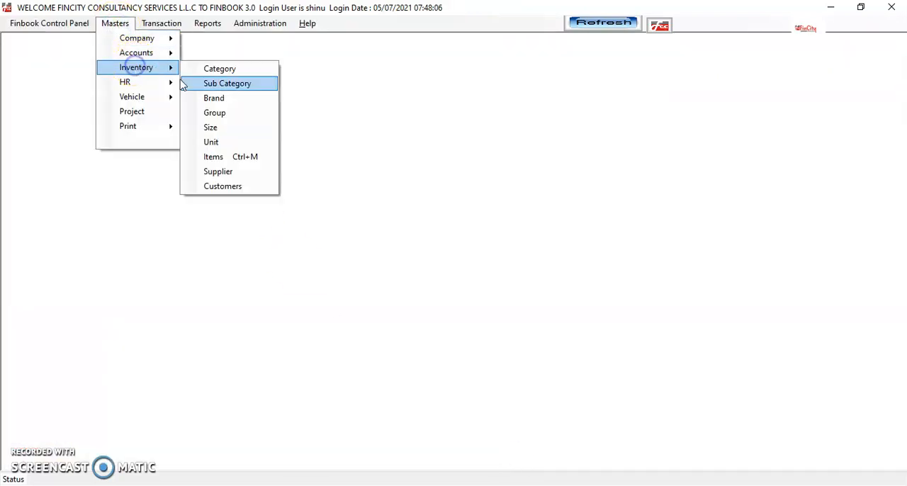
click(236, 187)
click(235, 187)
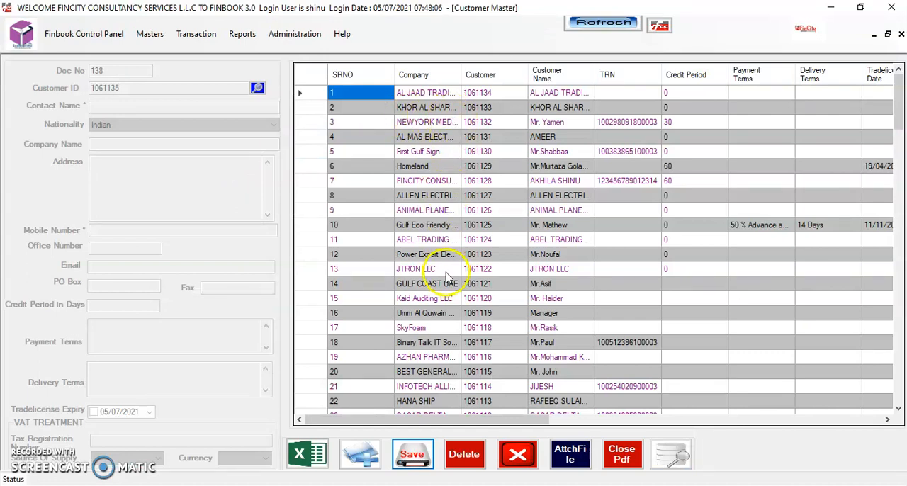
- Fit the Company column to its contents, then open the NEWYORK MEDICAL CENTRE customer record and resave it
double_click(462, 74)
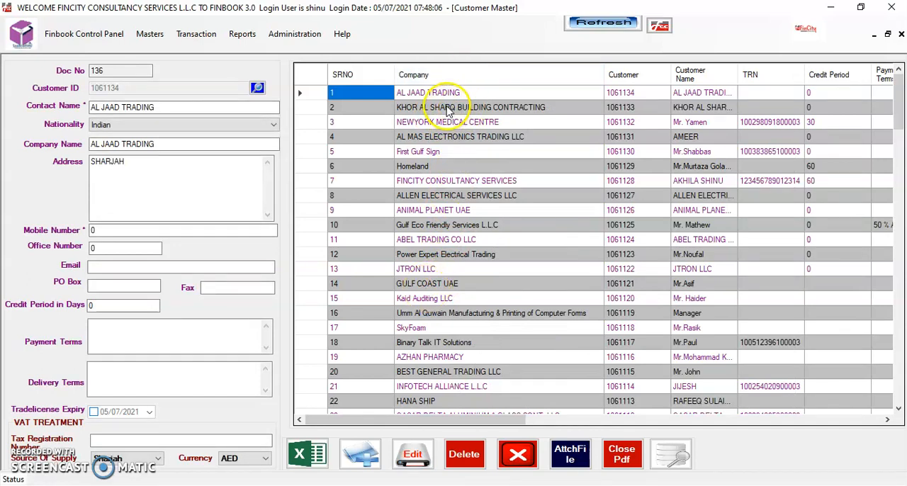
double_click(429, 129)
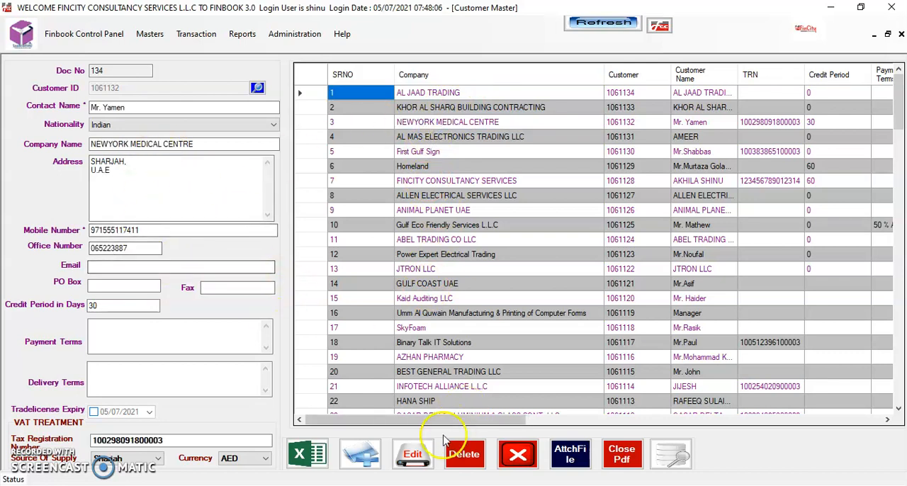
click(415, 454)
click(471, 295)
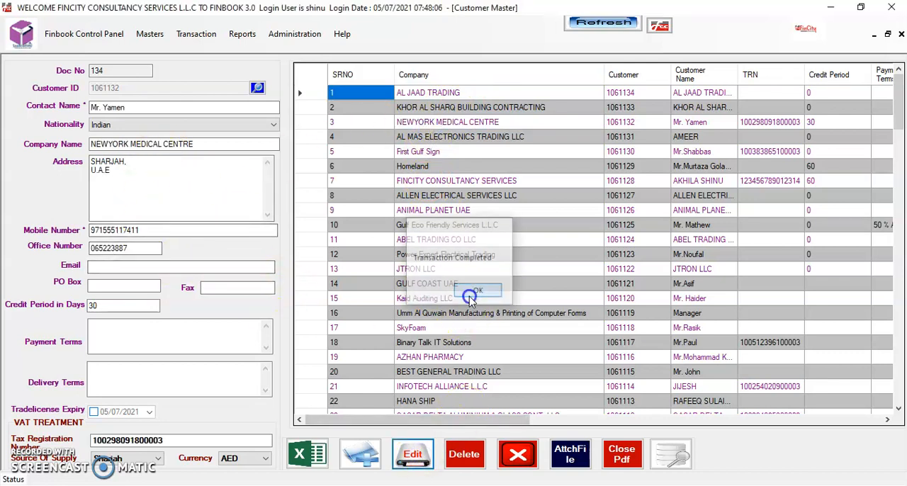
scroll(898, 103, down, 3)
mouse_move(898, 107)
mouse_down()
mouse_move(900, 370)
mouse_move(898, 99)
mouse_up()
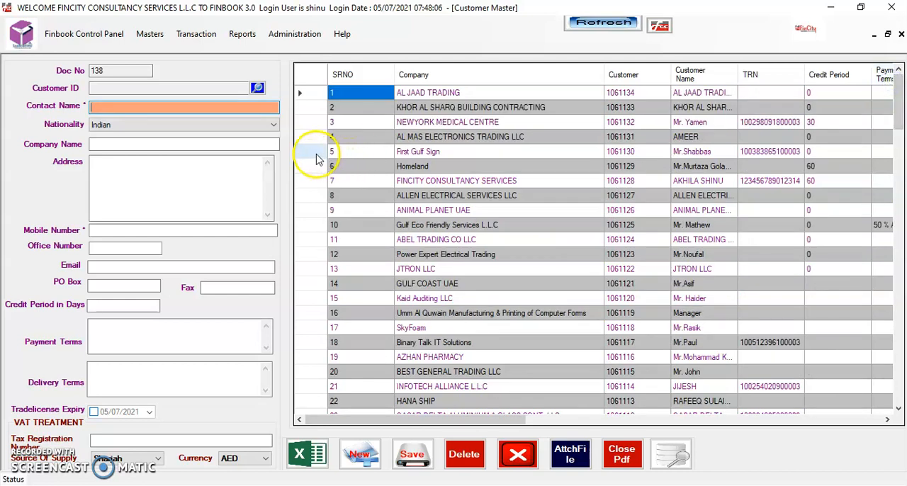
- Search the customer list by company name with GUL, then clear the search text
click(257, 89)
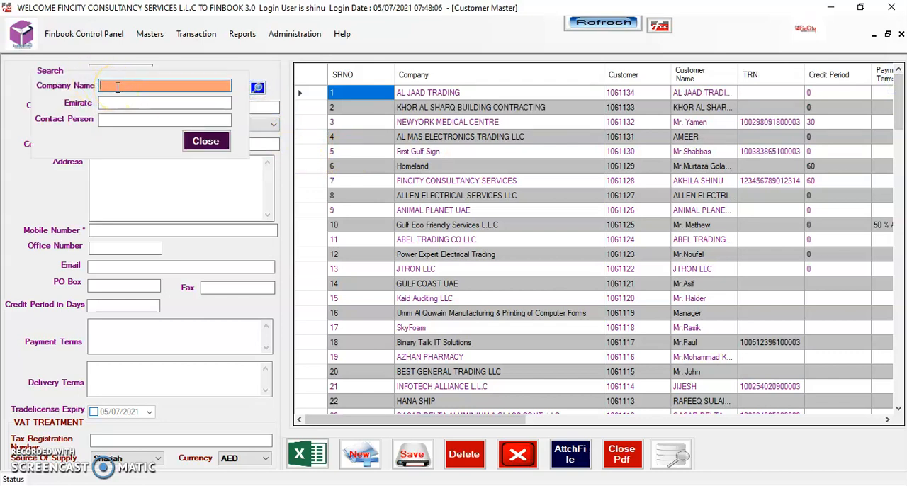
text(GULF)
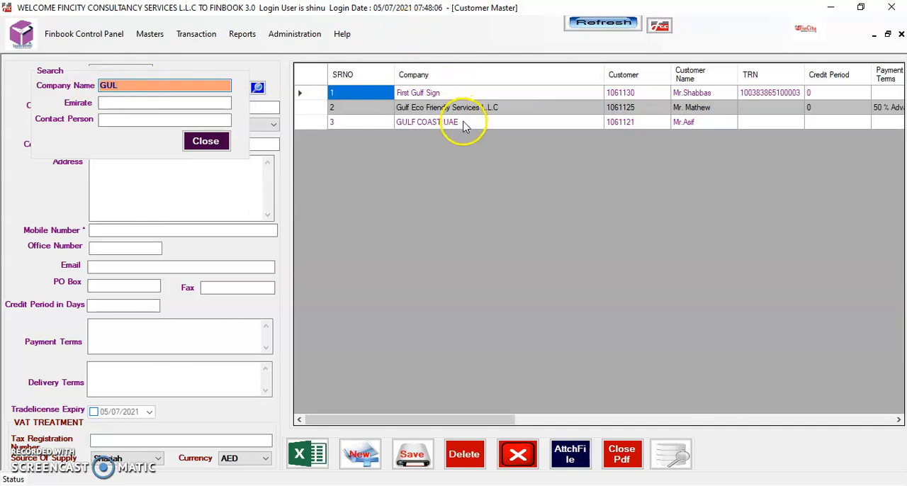
key(BackSpace)
key(BackSpace)
key(BackSpace)
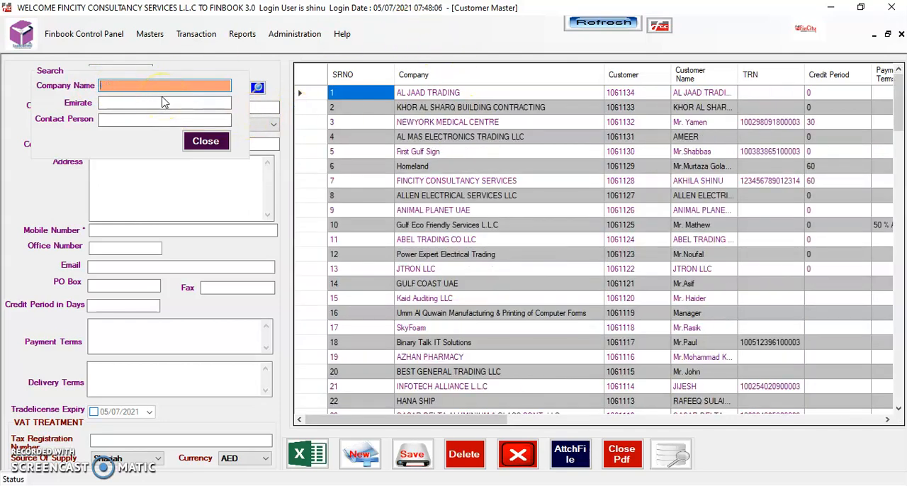
- Filter the customer list by emirate with SH and with DU, then clear the filter
click(165, 103)
text(SH)
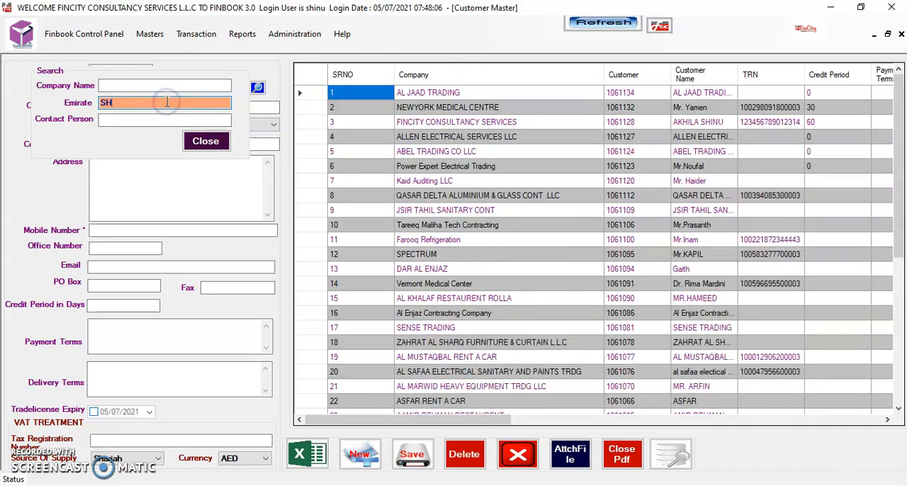
key(BackSpace)
key(BackSpace)
text(DU)
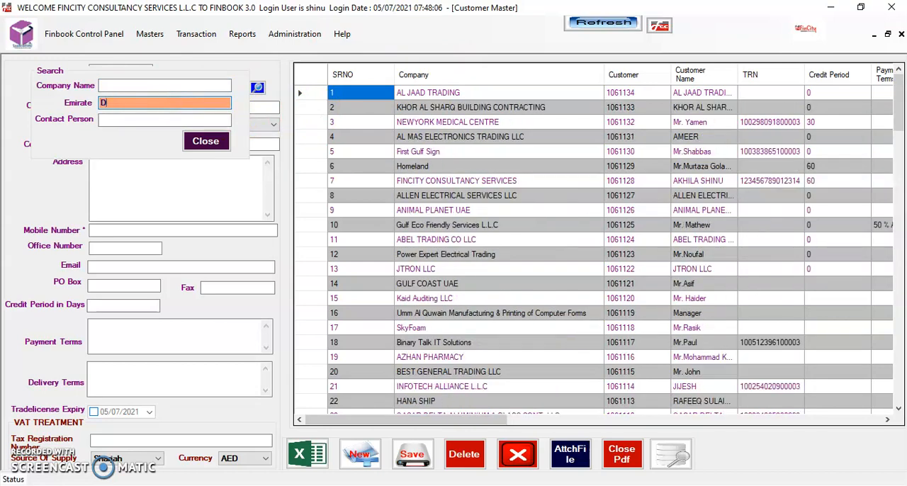
key(BackSpace)
key(BackSpace)
- Search the customer list by contact person with RAS, then clear the search text
click(164, 119)
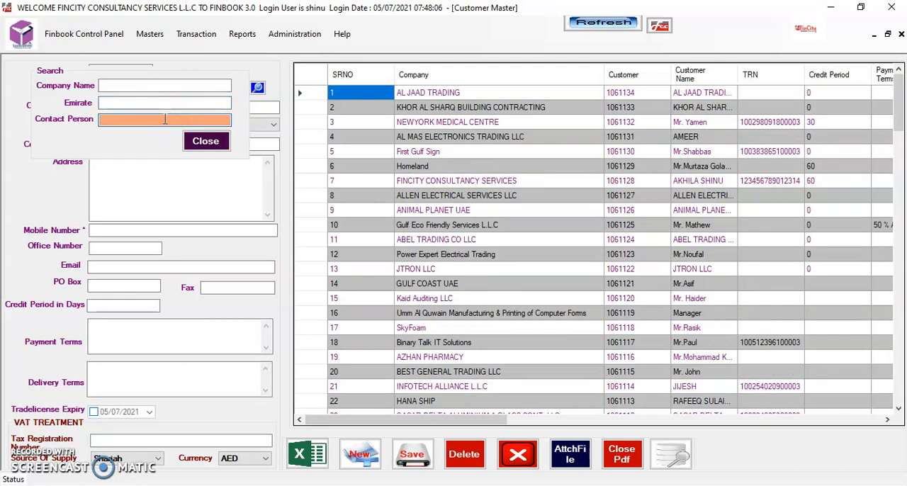
text(RAS)
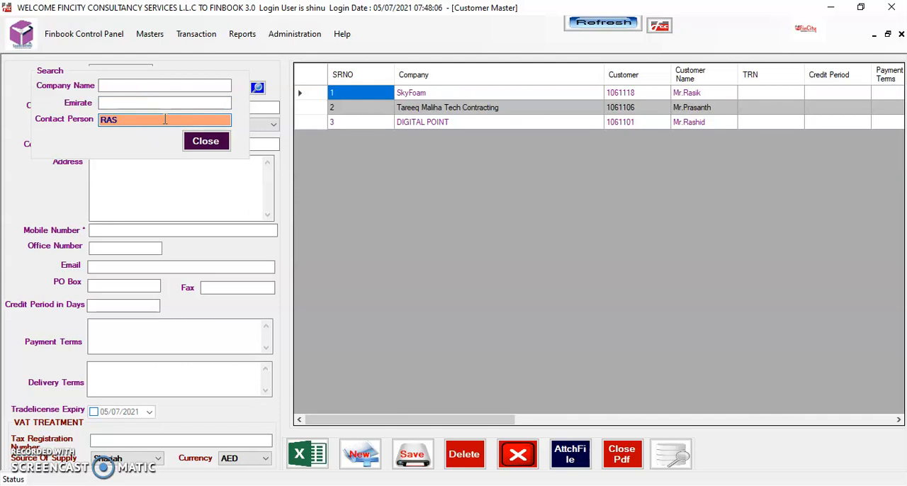
key(BackSpace)
key(BackSpace)
key(BackSpace)
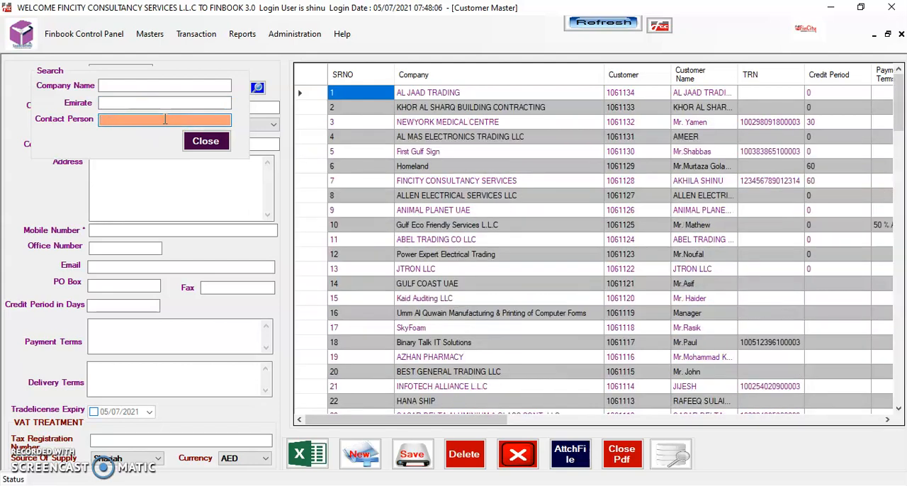
- Filter the customers by emirate with RA, then replace the filter text with DUBA
click(198, 104)
text(RAS)
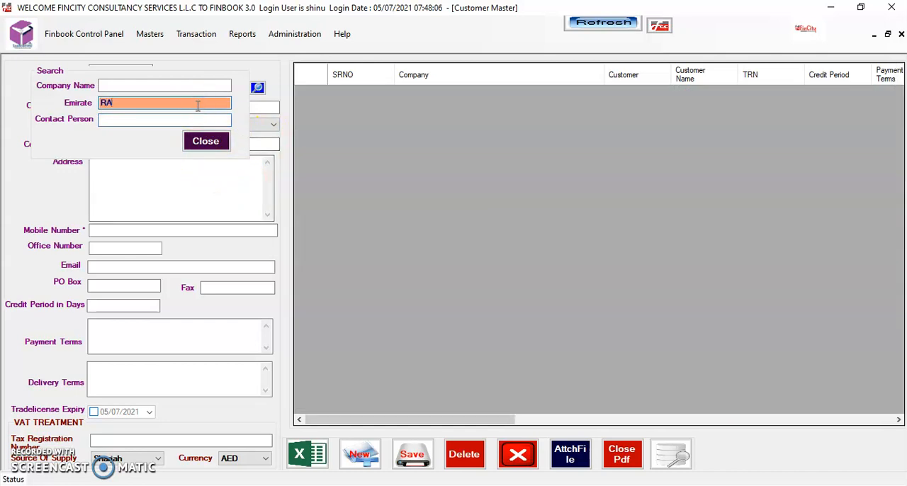
key(BackSpace)
key(BackSpace)
text(DUBA)
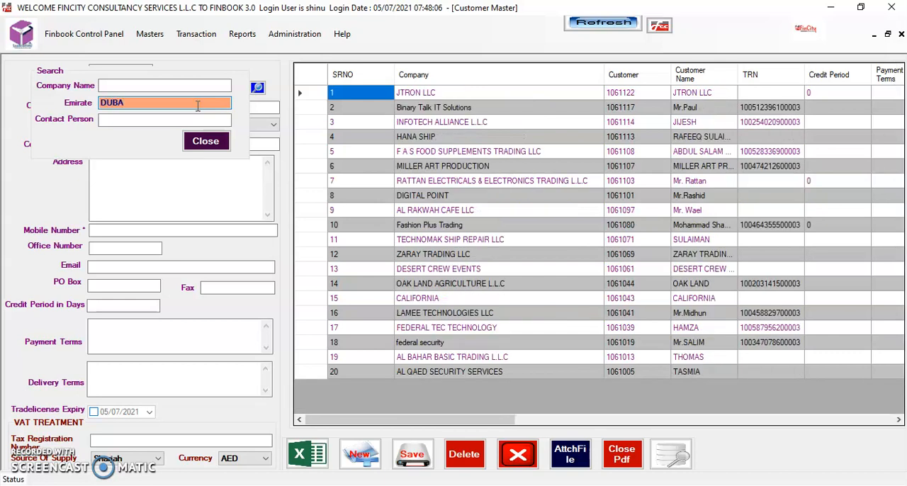
- Open the F A S FOOD SUPPLEMENTS TRADING LLC customer record from the filtered list and resave it
double_click(449, 151)
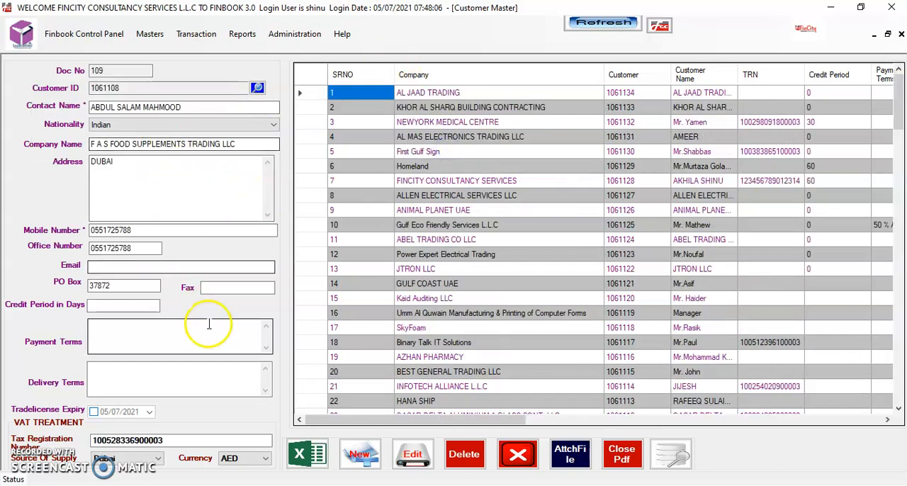
click(412, 457)
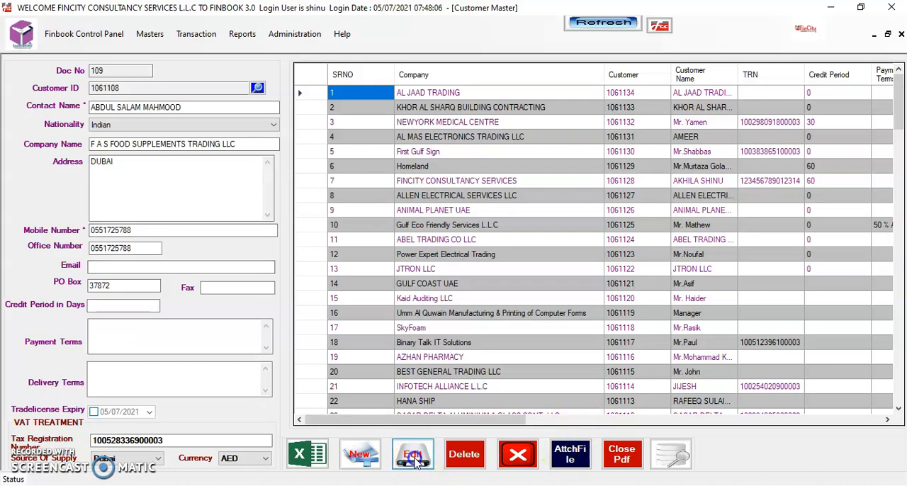
click(478, 291)
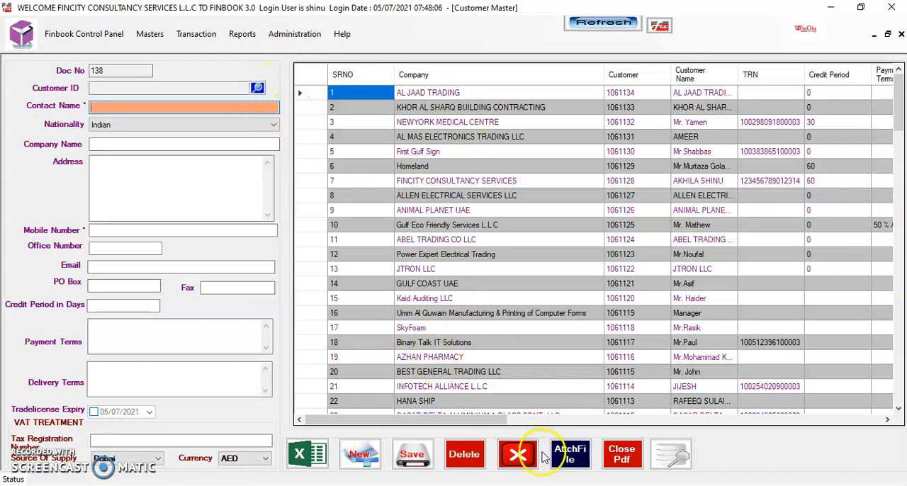
- Start attaching a file in the Customer Master
click(571, 459)
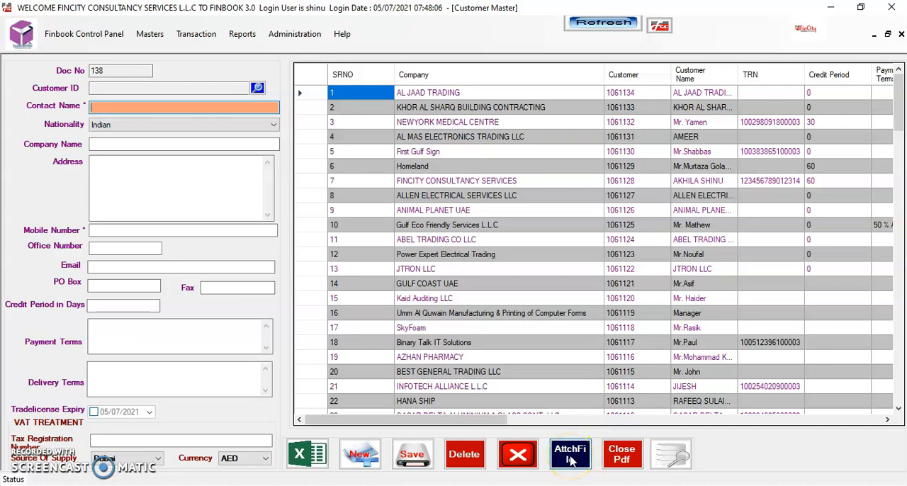